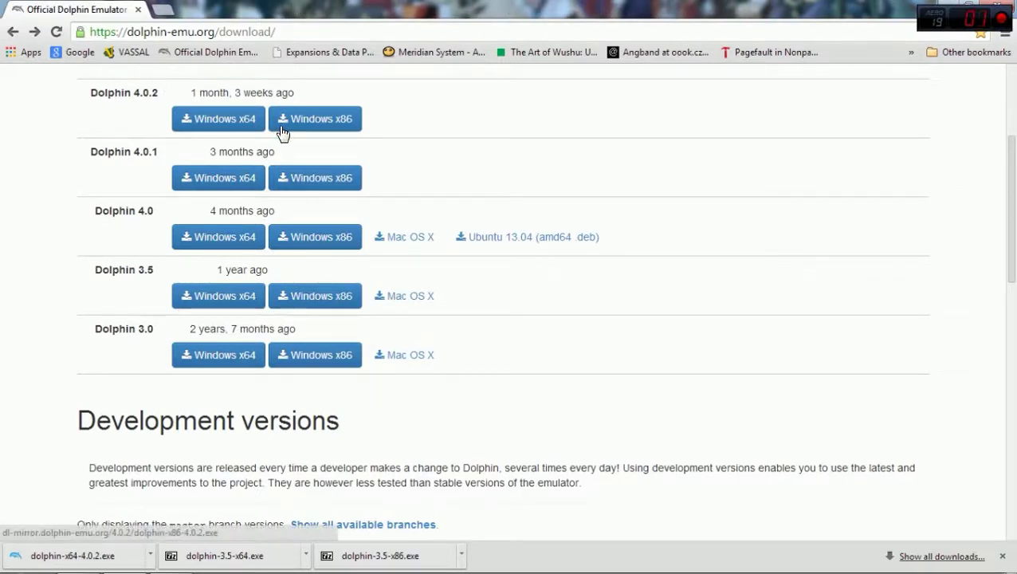
Examine the stable releases on the Dolphin download page, comparing the Dolphin 3.5 and 4.0 entries.
double_click(144, 270)
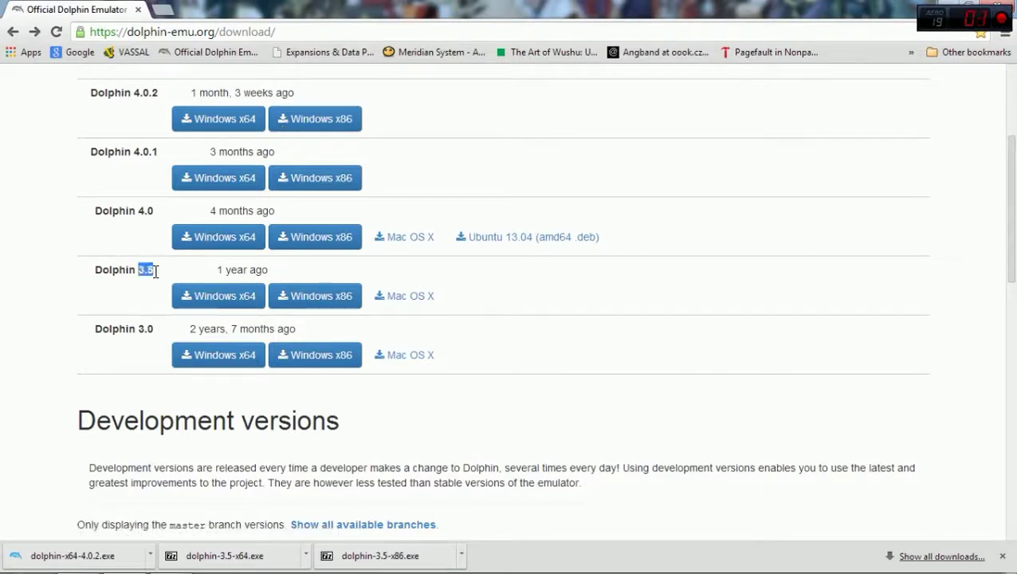
click(144, 269)
drag(141, 209, 157, 210)
click(108, 213)
drag(141, 270, 155, 272)
click(138, 270)
click(142, 271)
click(141, 270)
click(147, 273)
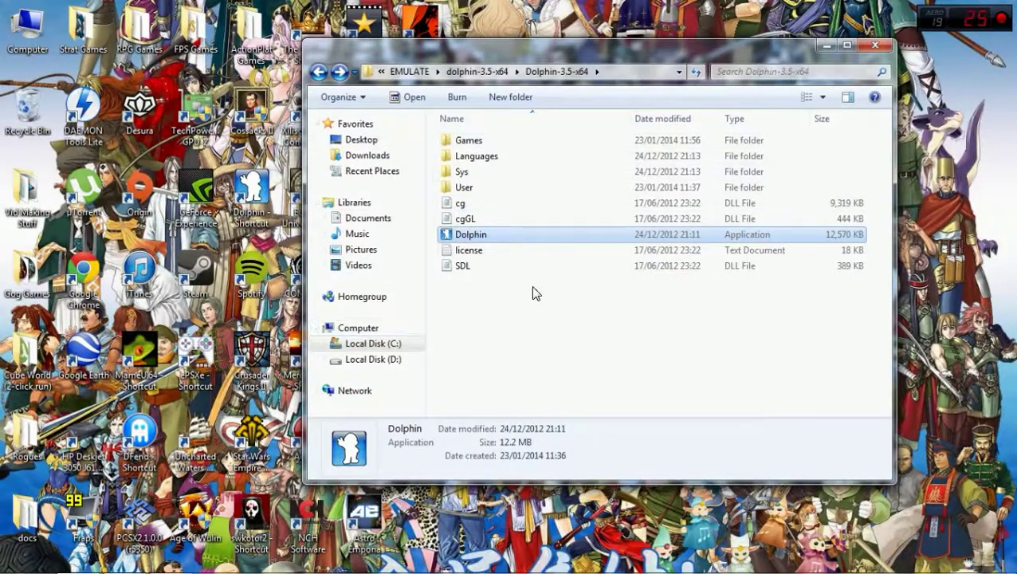
Launch the Dolphin application from the Dolphin-3.5-x64 folder and maximise its window.
drag(562, 49, 483, 72)
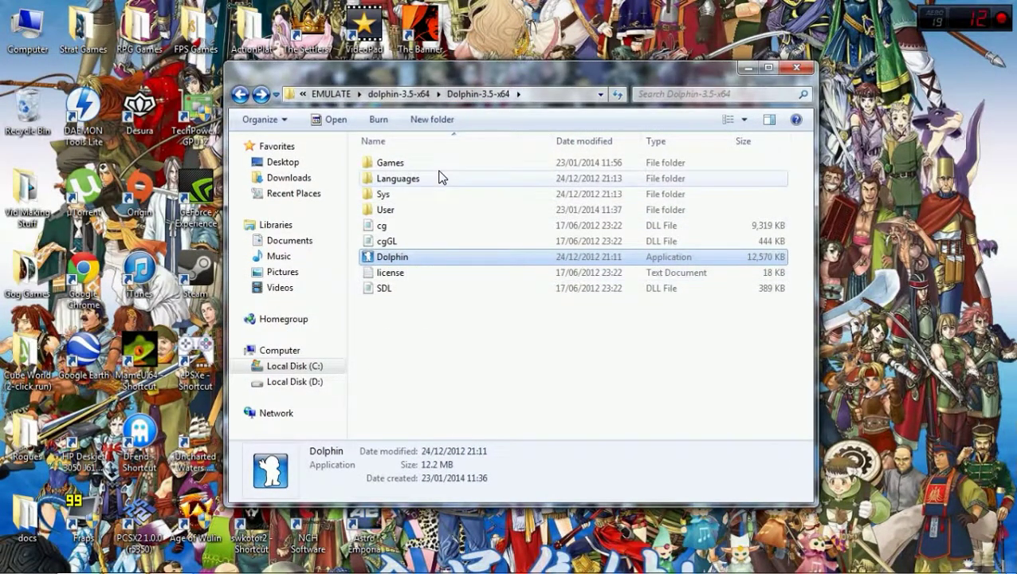
double_click(394, 258)
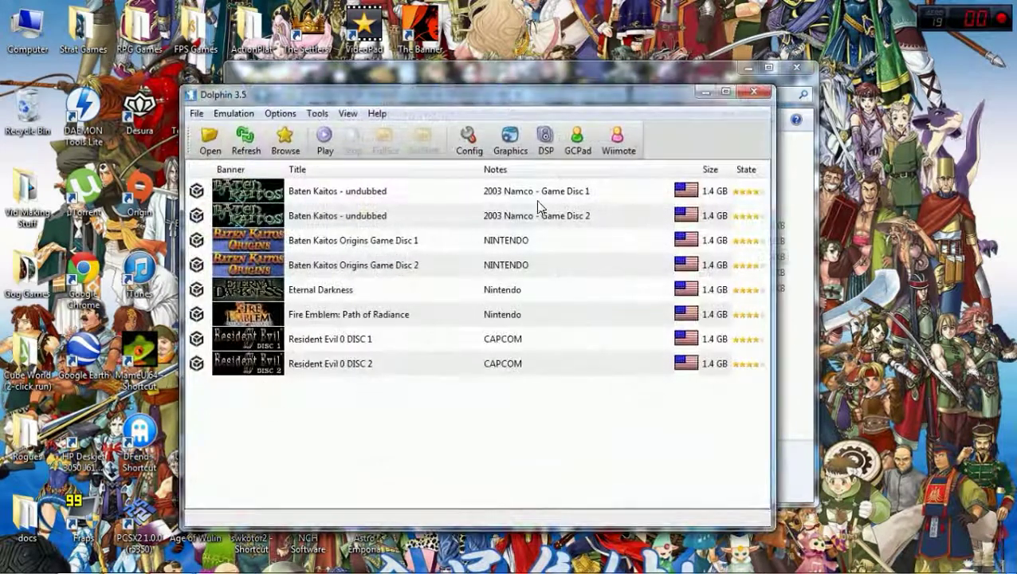
click(725, 92)
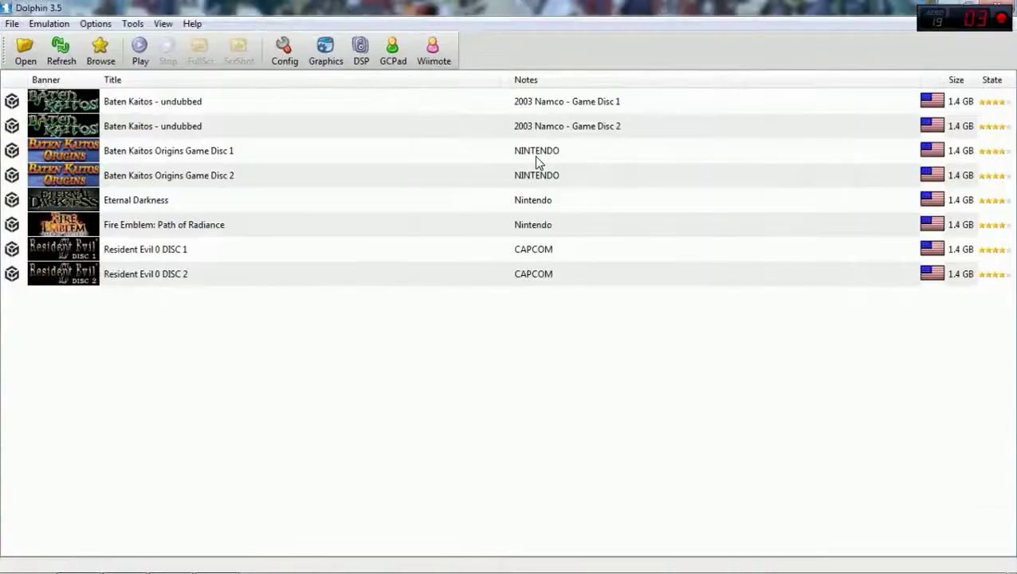
Review the GameCube controller mappings for Pad 1 and close the configuration without changing anything.
click(59, 29)
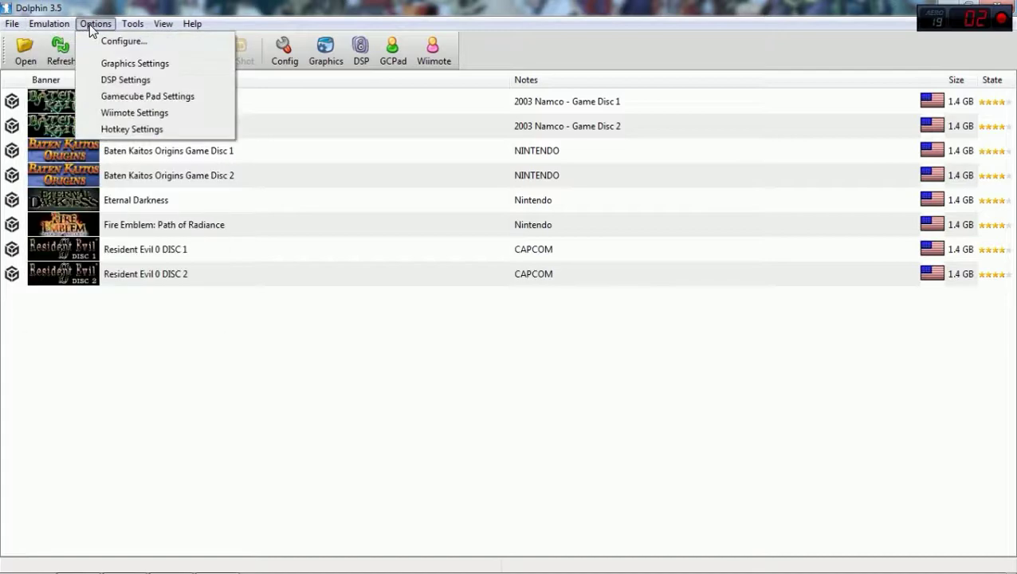
click(115, 95)
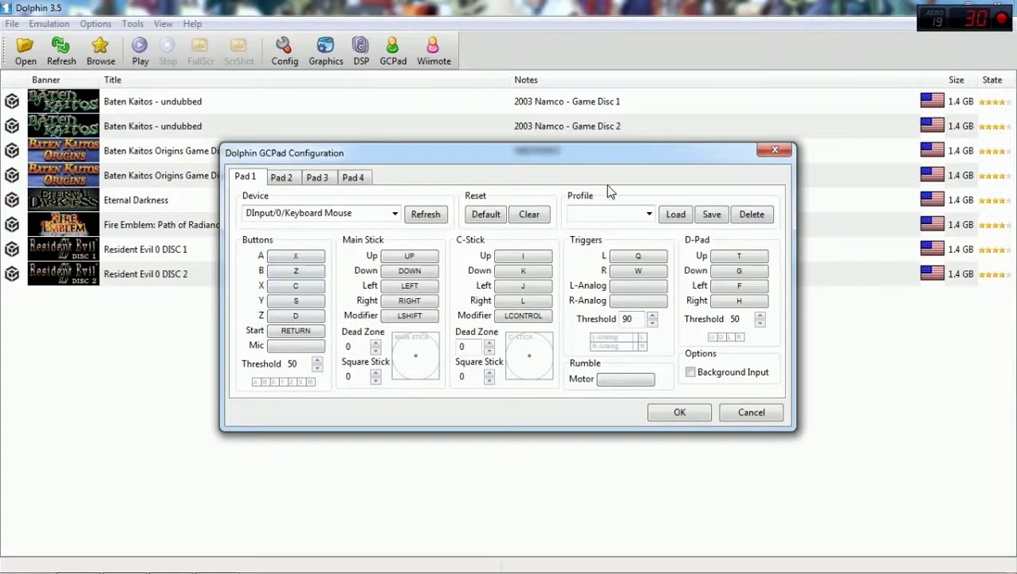
click(777, 152)
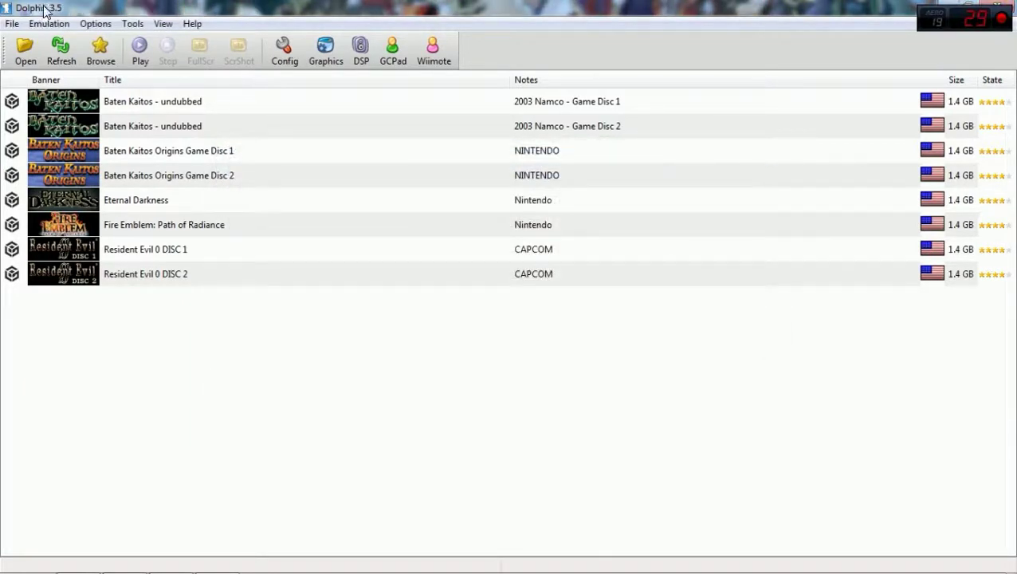
View the folder picker for adding an ISO directory and close it without adding a folder.
click(12, 25)
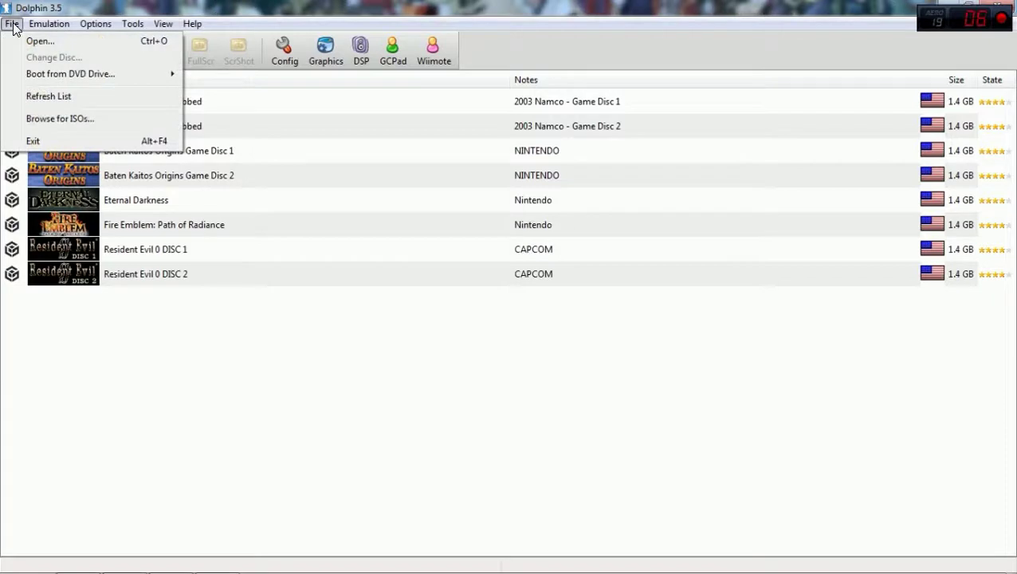
click(47, 119)
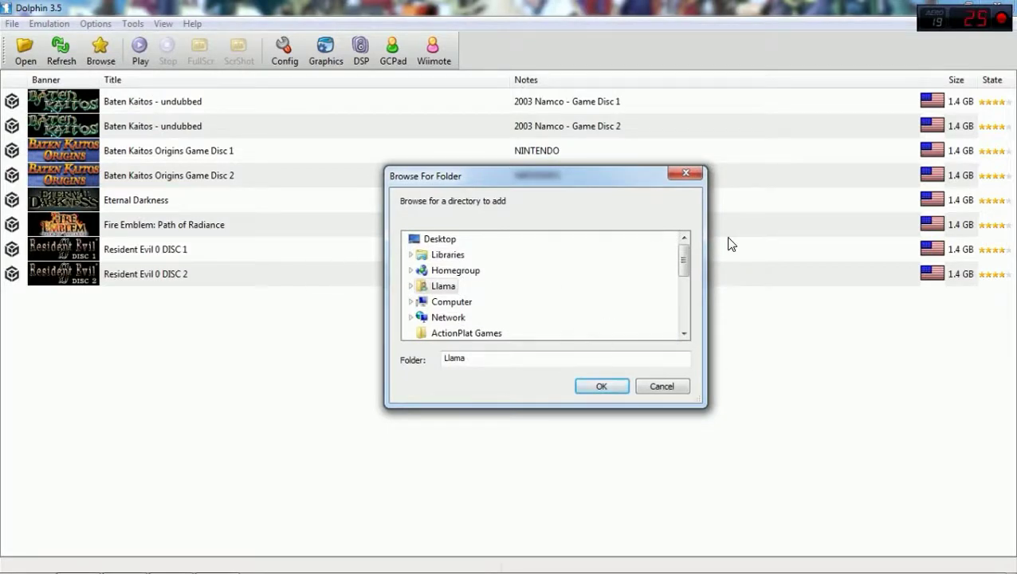
click(675, 387)
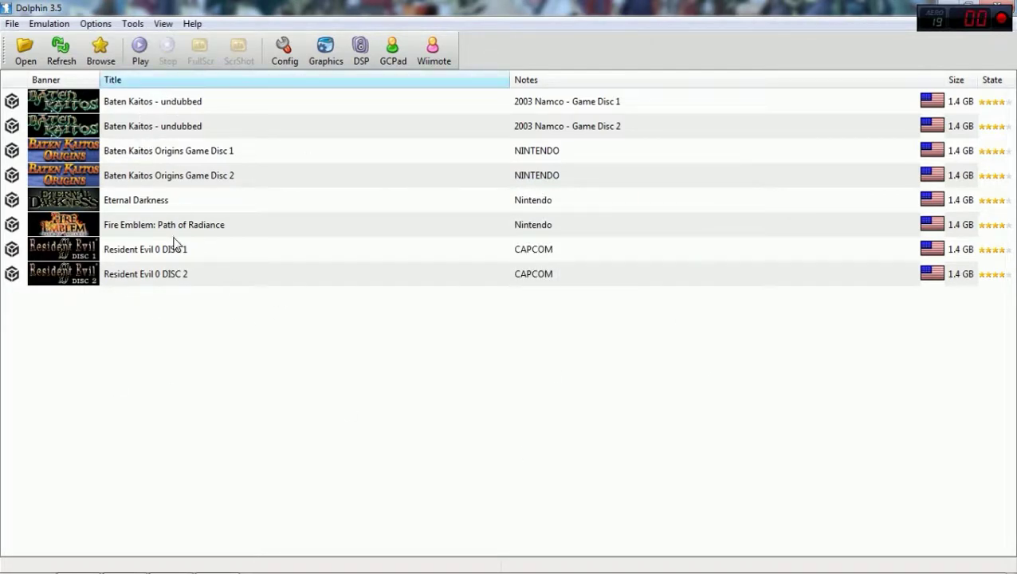
click(12, 24)
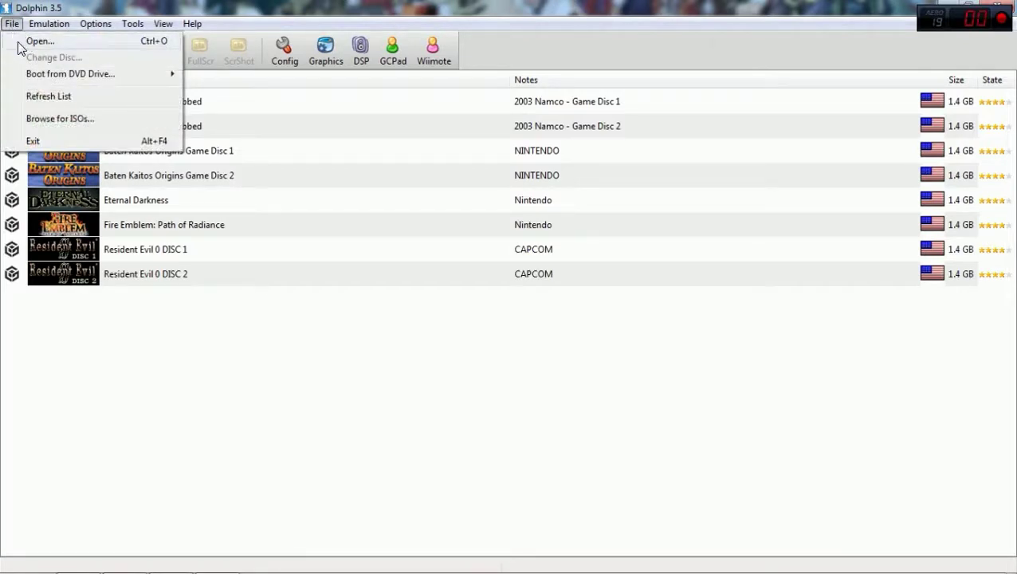
mouse_move(40, 76)
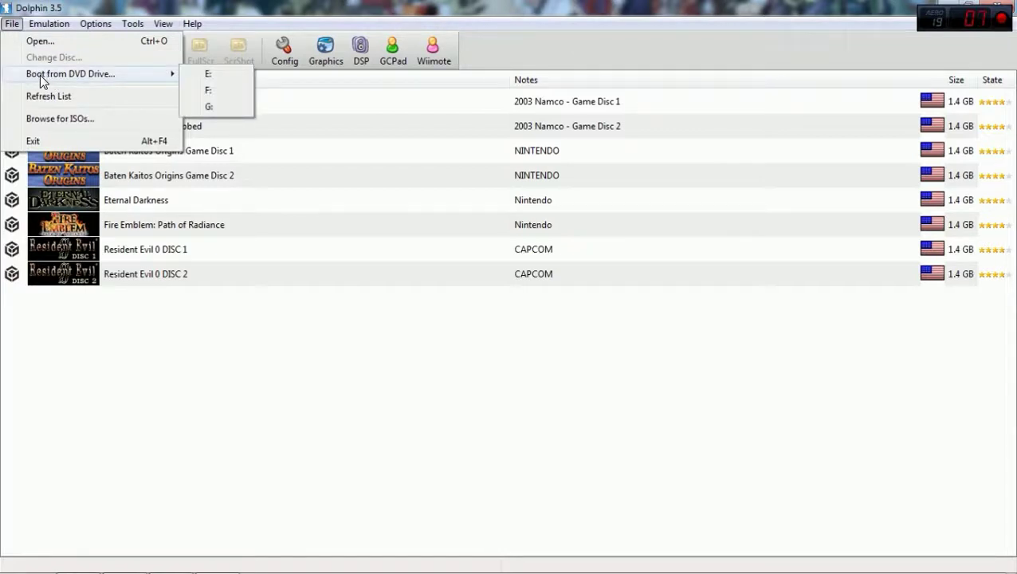
click(132, 24)
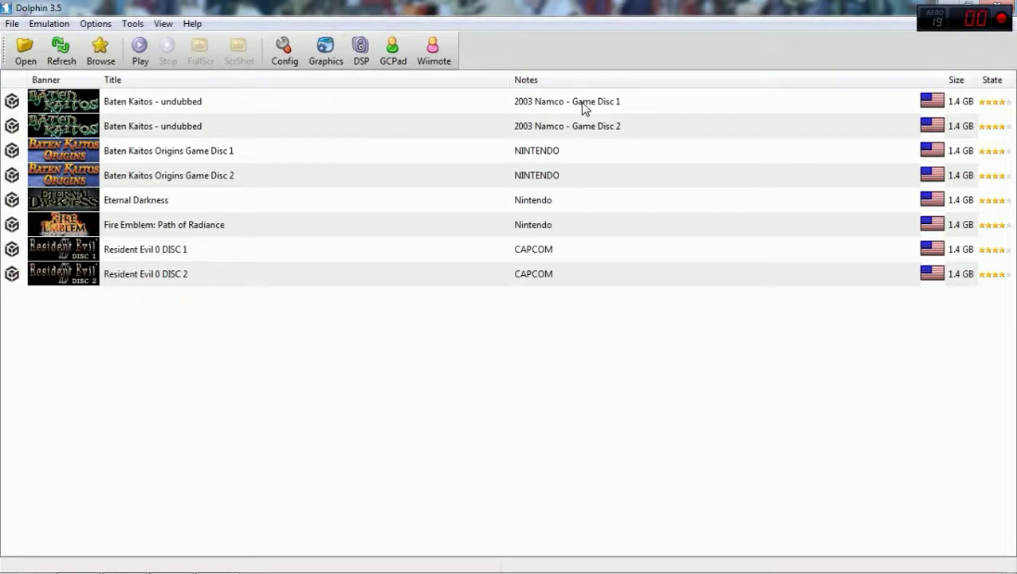
click(194, 102)
right_click(194, 102)
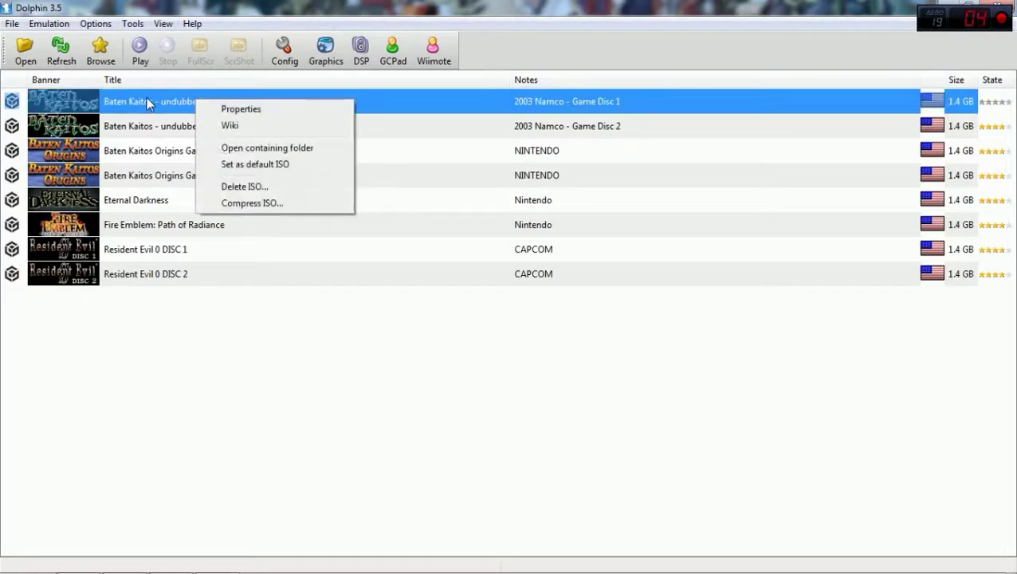
click(321, 12)
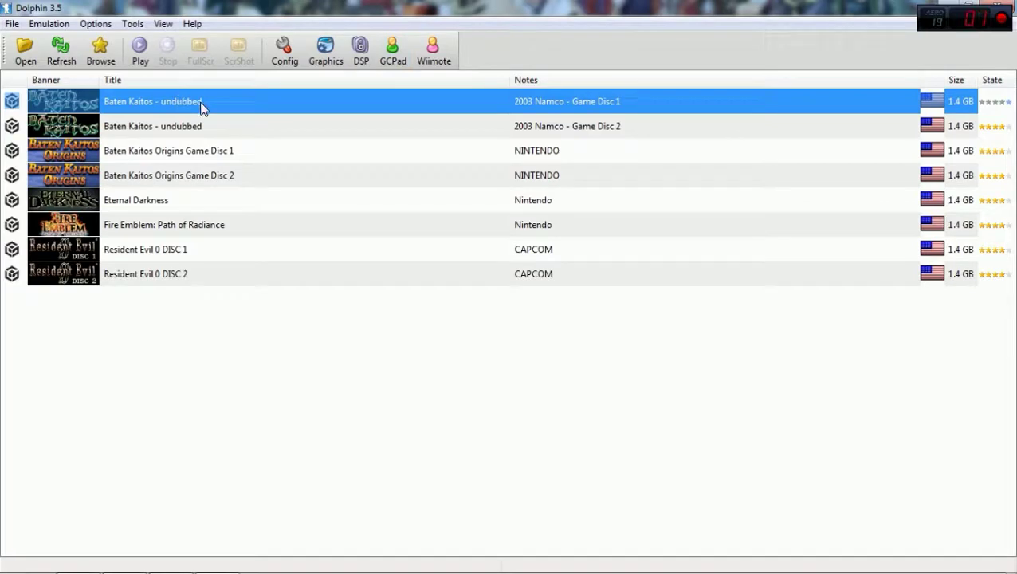
Review the emulator's general, graphics and audio (DSP) settings, closing each without changes.
click(284, 44)
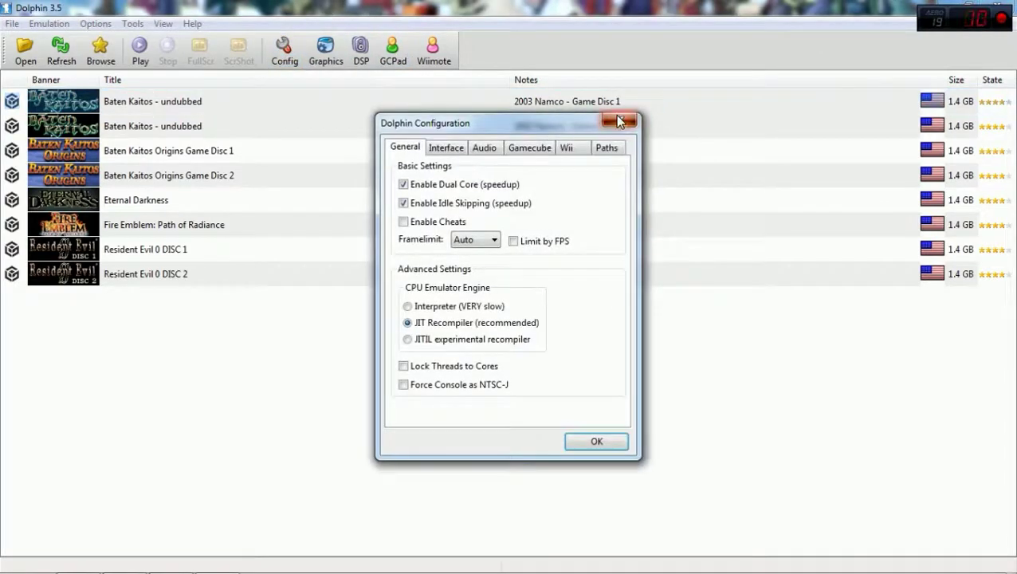
click(615, 114)
click(336, 43)
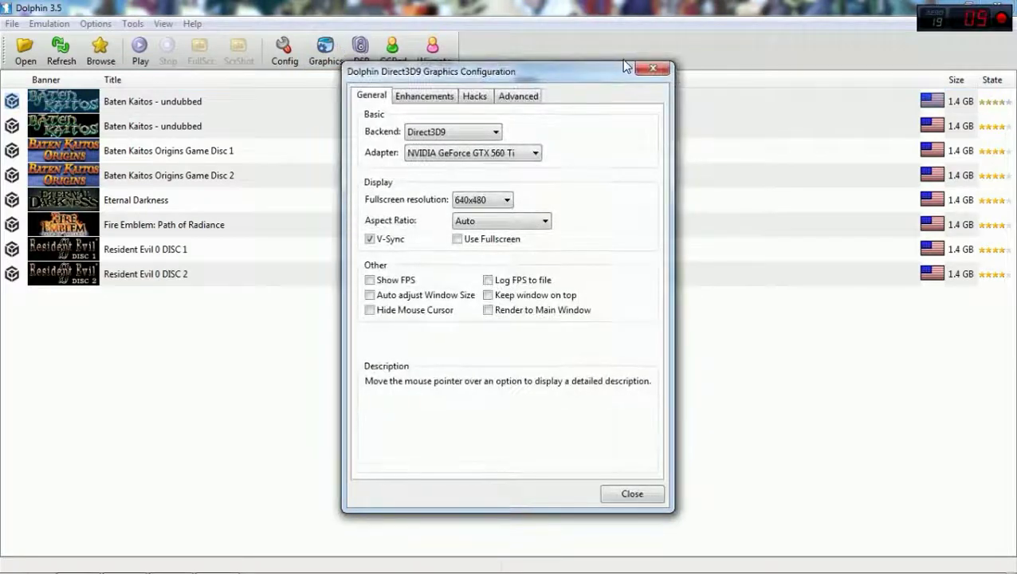
key(Escape)
click(358, 49)
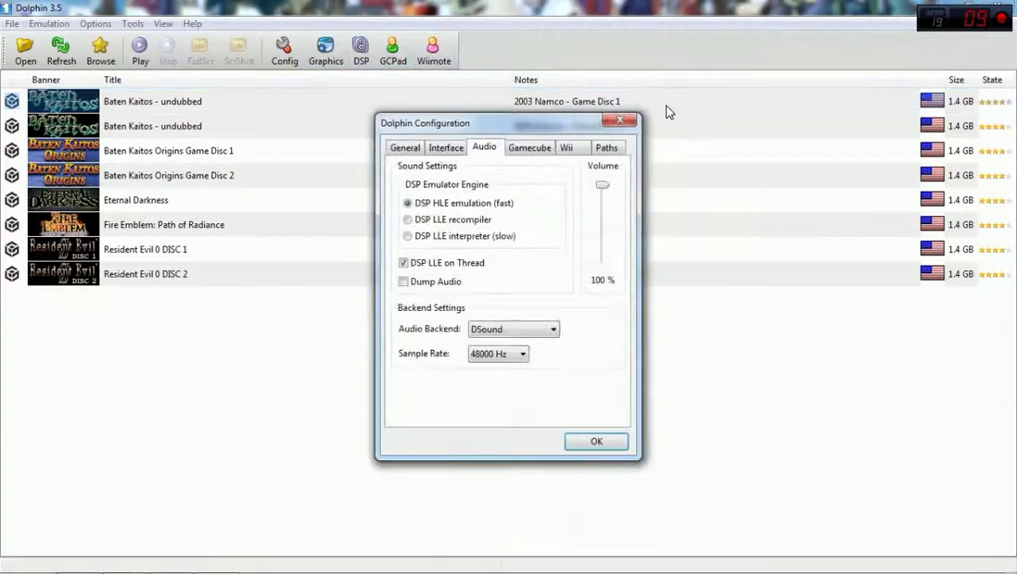
click(614, 127)
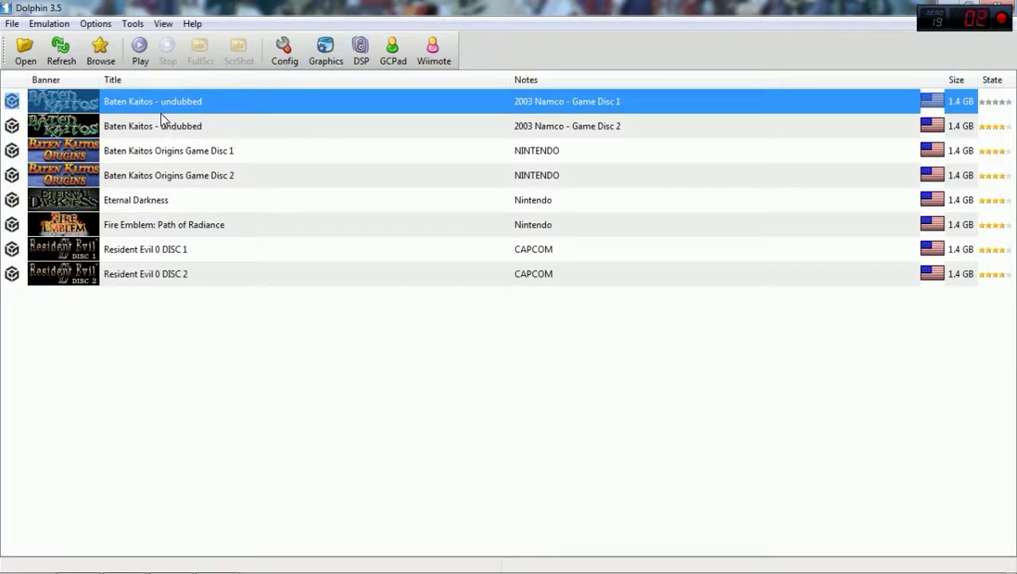
Refresh the game list, start Baten Kaitos - undubbed Game Disc 1 and maximise the game window.
click(13, 24)
click(48, 96)
double_click(183, 109)
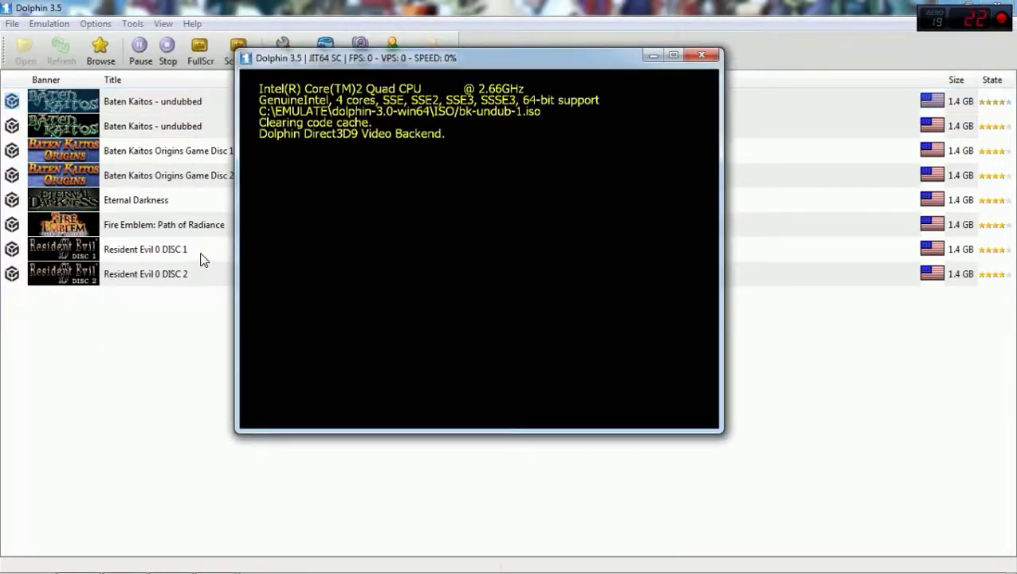
click(673, 56)
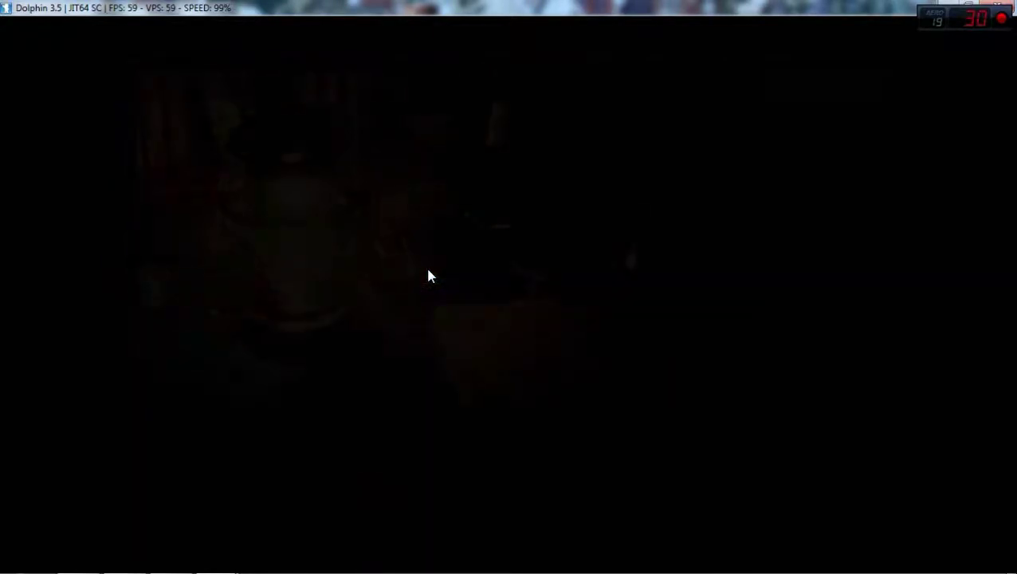
Load saved file No.001 from memory card Slot A in Baten Kaitos and confirm the load.
key(Return)
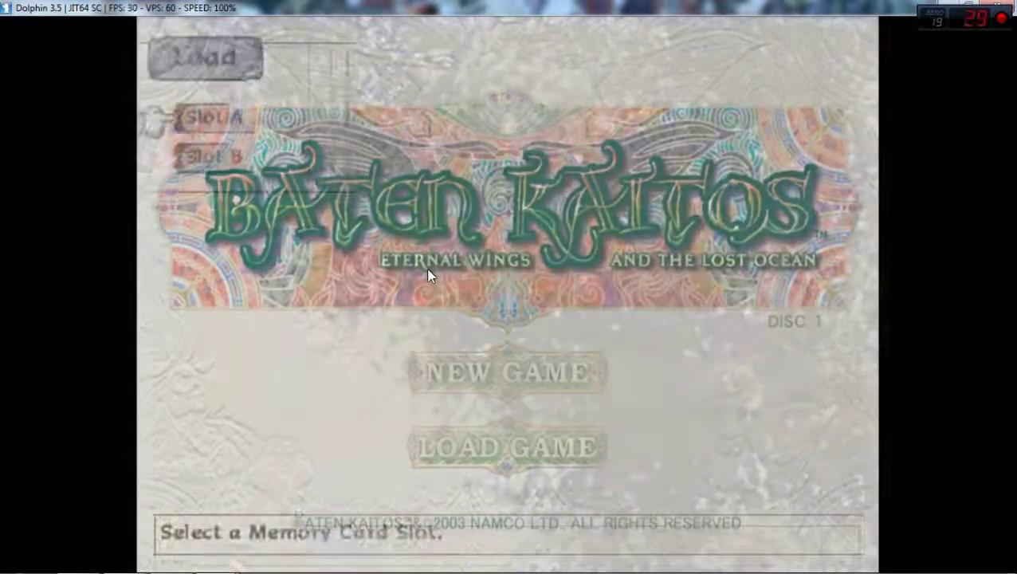
key(Return)
key(Return)
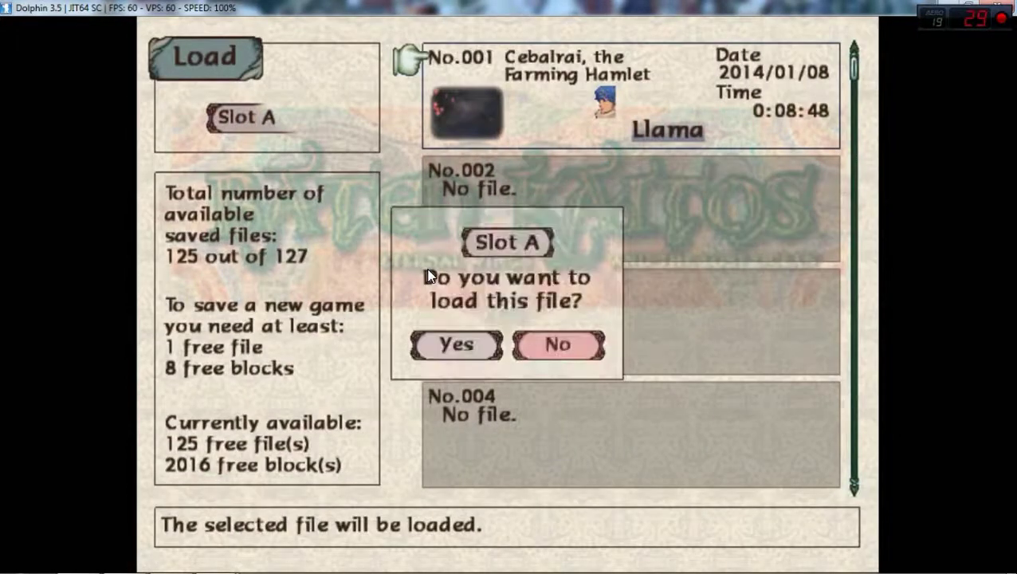
key(Left)
key(Return)
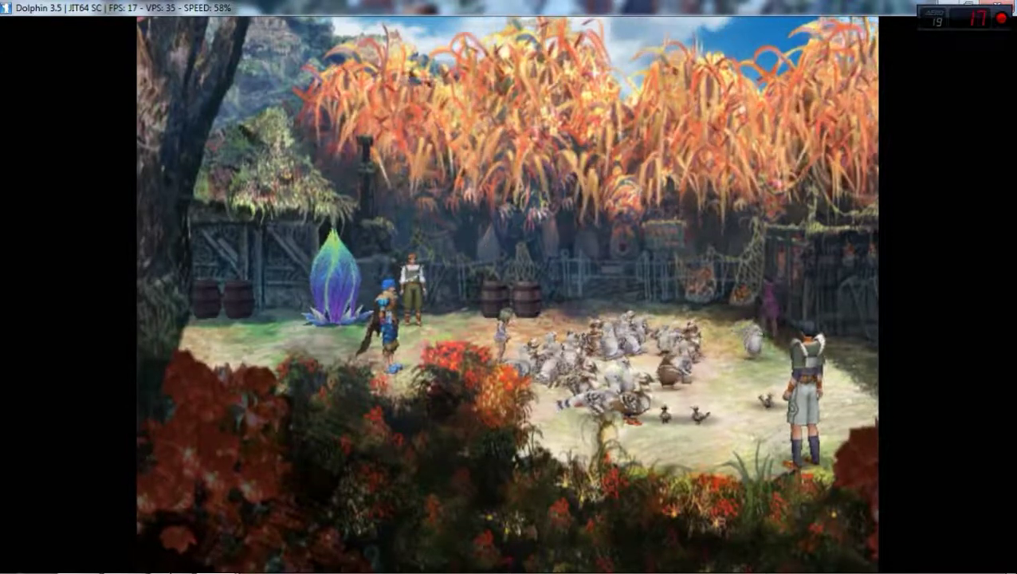
Switch to the emulator's main window and set the graphics aspect ratio to Force 16:9.
mouse_move(214, 562)
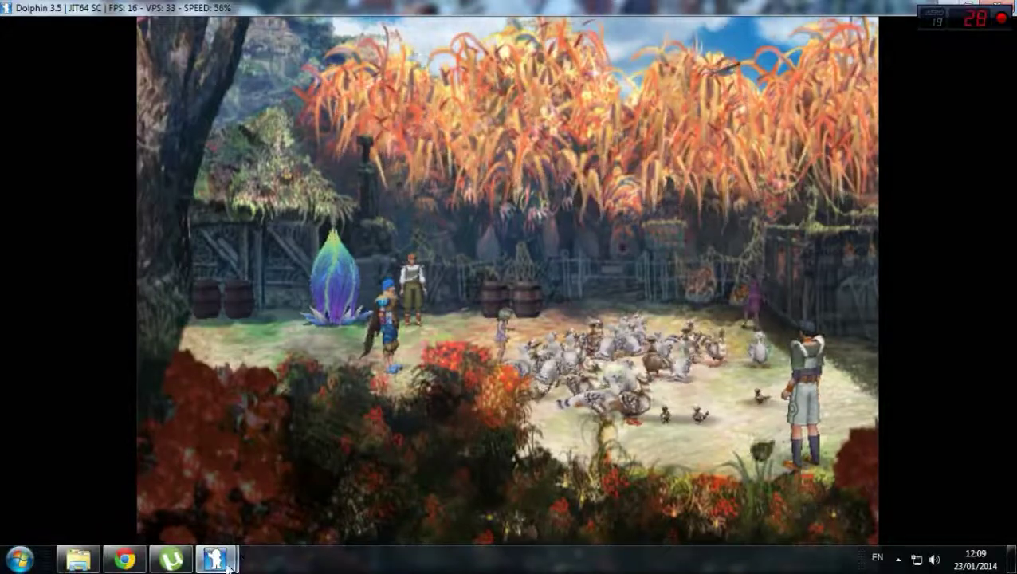
click(140, 490)
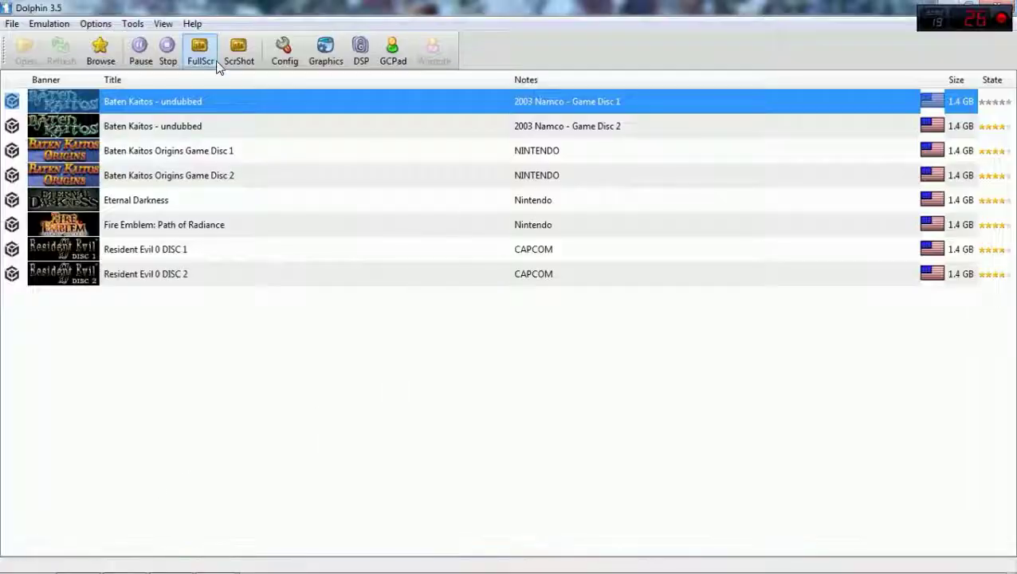
click(326, 59)
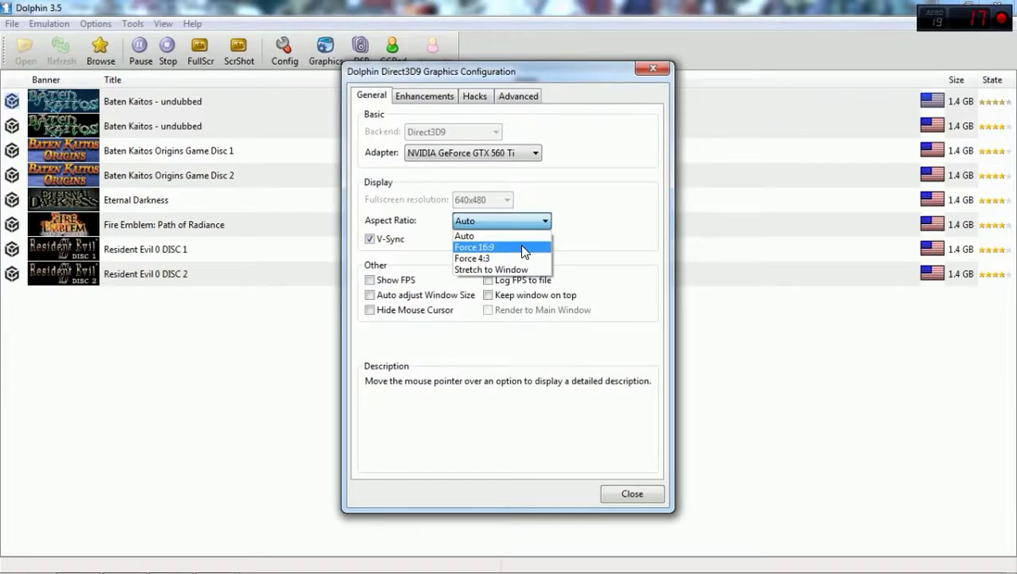
click(518, 247)
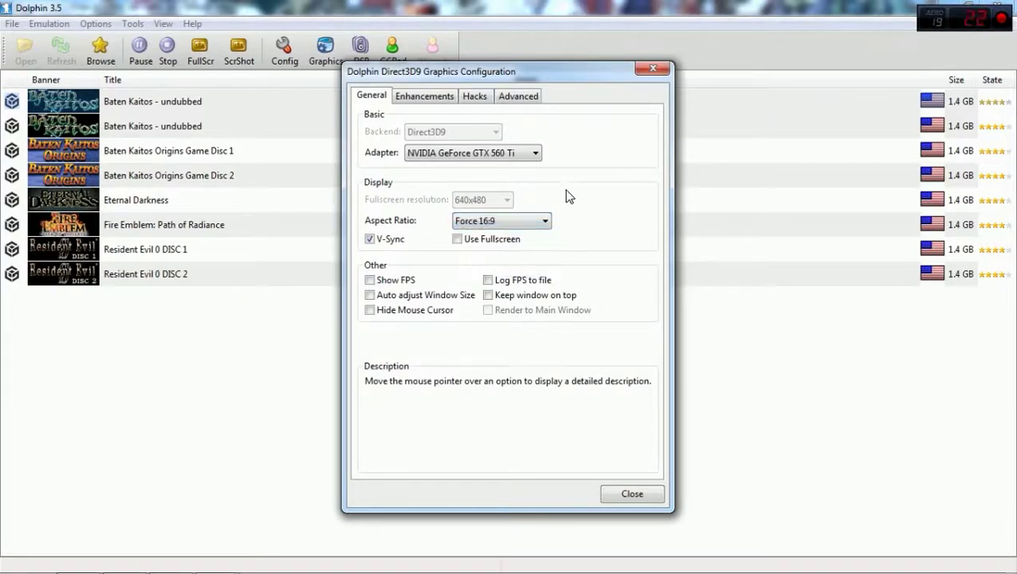
mouse_move(508, 224)
mouse_move(456, 242)
Set the internal resolution to 2x Native (1280x1056) and review the Hacks and Advanced graphics options.
click(428, 96)
click(534, 131)
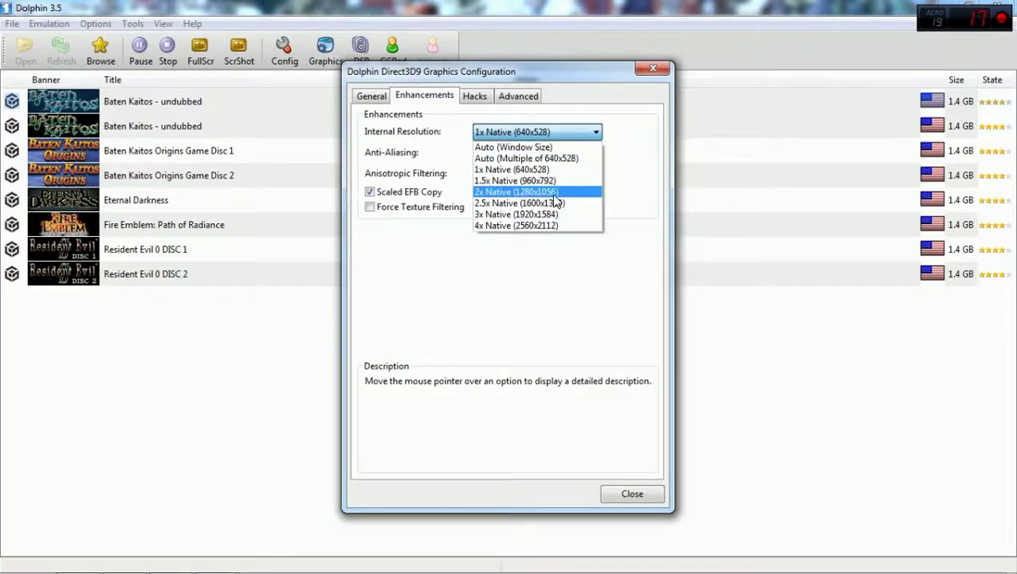
click(533, 195)
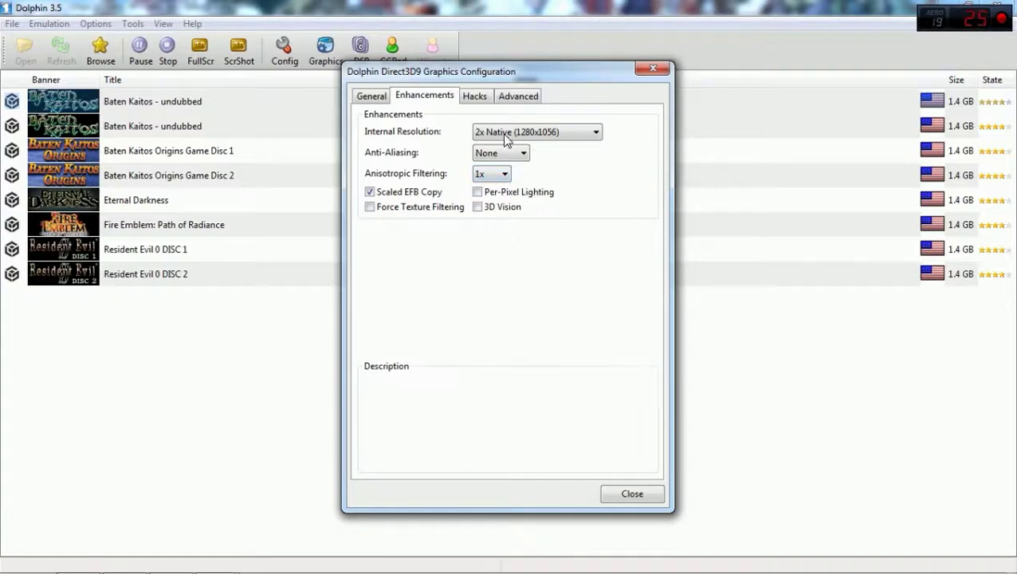
click(474, 96)
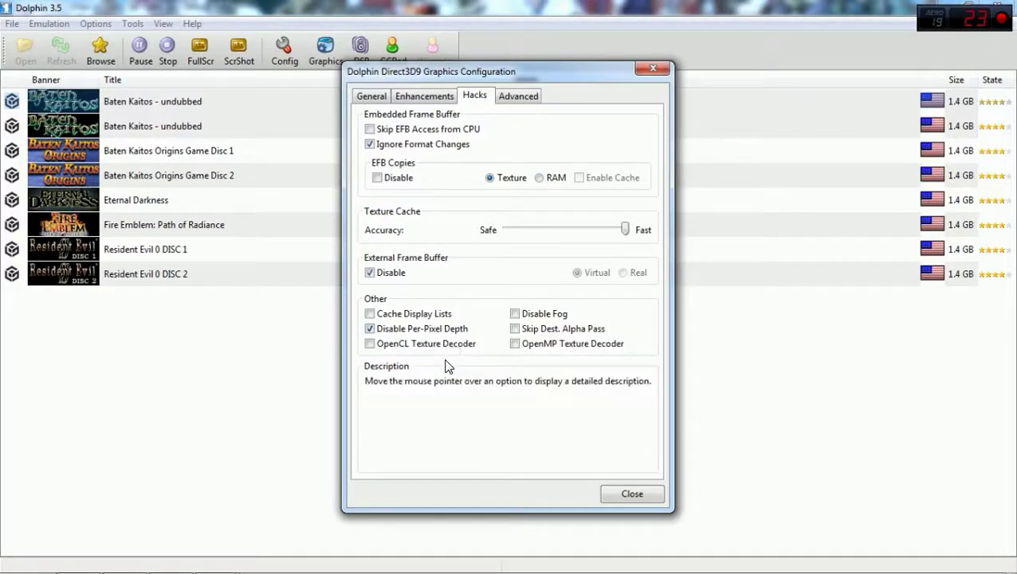
click(519, 96)
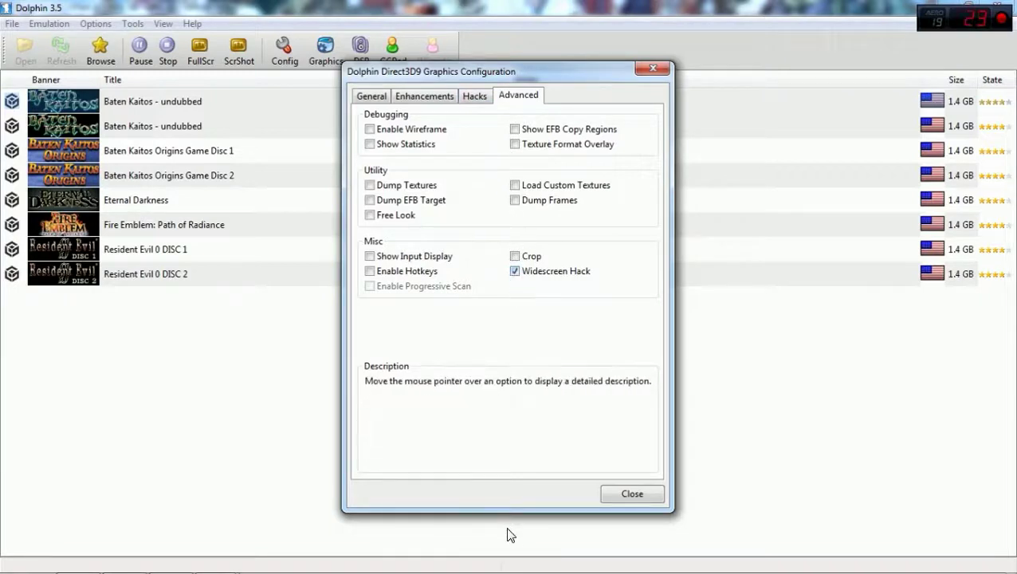
Return to the running Baten Kaitos game window and dismiss the boy's dialogue.
mouse_move(462, 571)
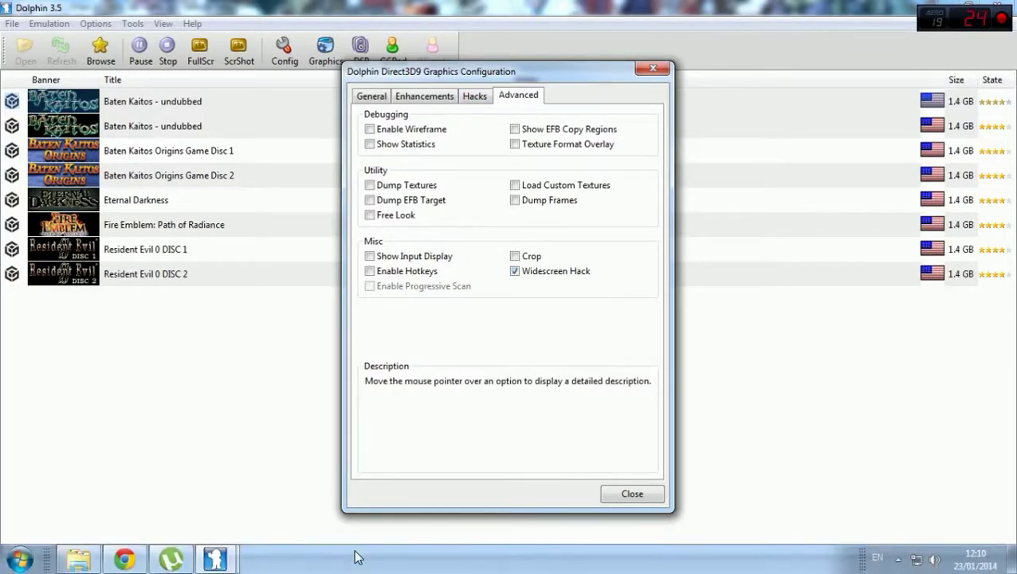
mouse_move(214, 568)
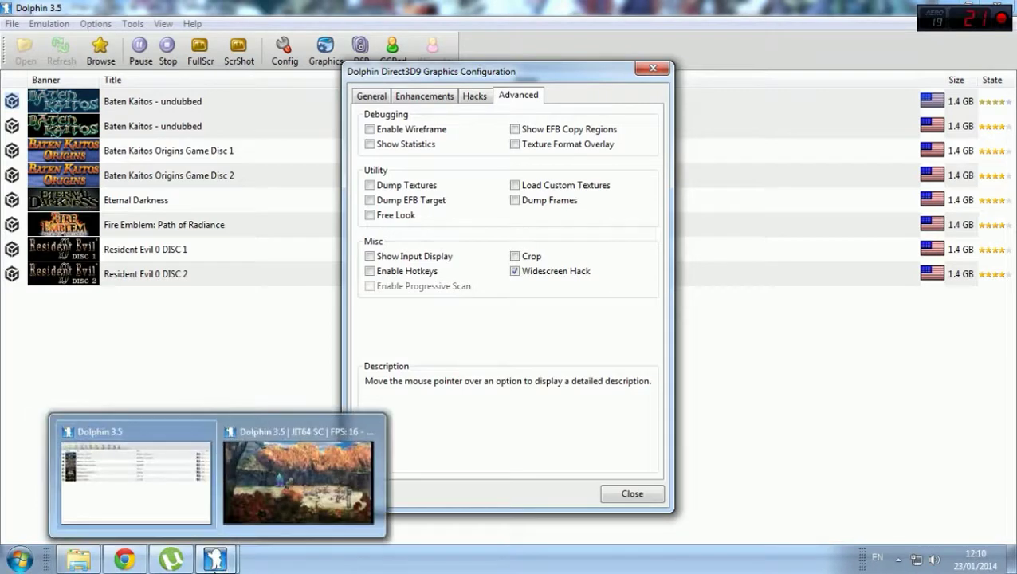
click(246, 485)
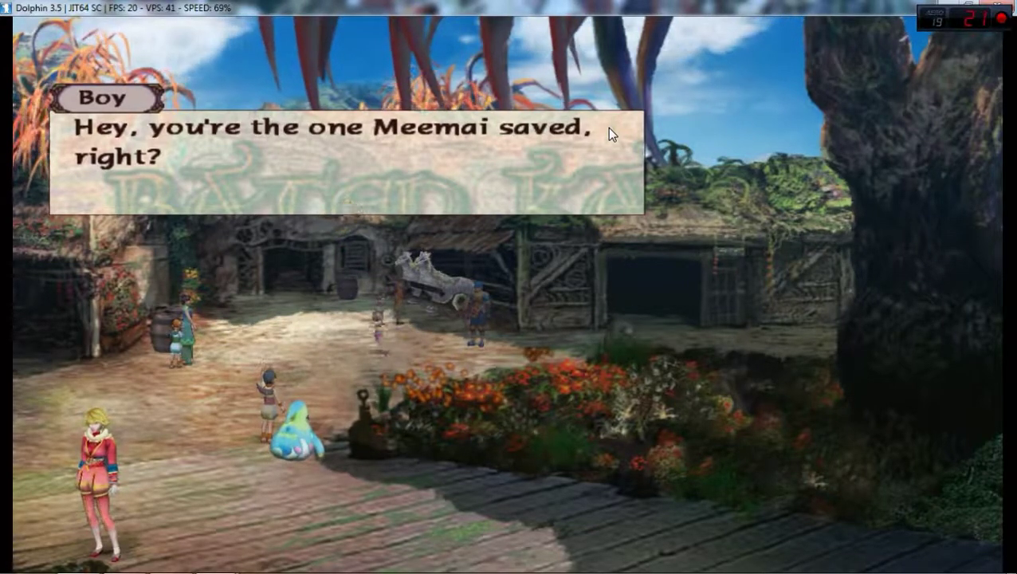
key(x)
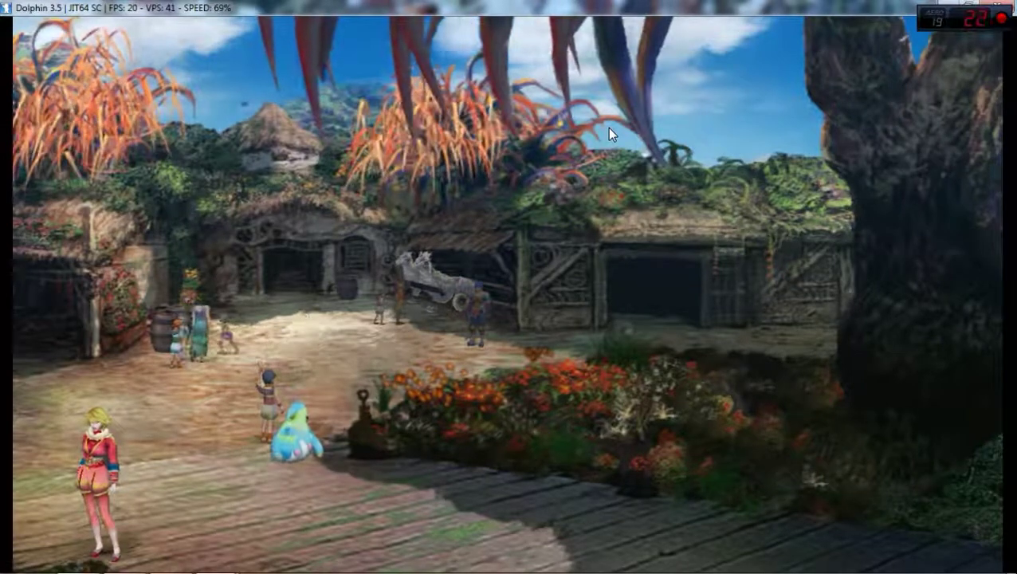